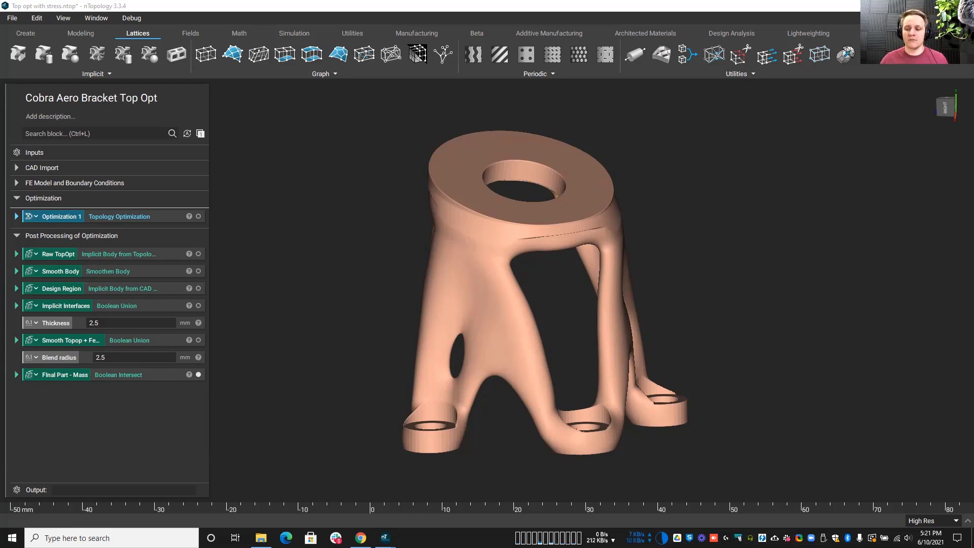
Hide the Final Part - Mass bracket and show the Optimization 1 topology result
{"action": "mouse_move", "coordinate": [680, 299]}
{"action": "middle_mouse_down"}
{"action": "mouse_move", "coordinate": [615, 282]}
{"action": "mouse_move", "coordinate": [667, 285]}
{"action": "middle_mouse_up"}
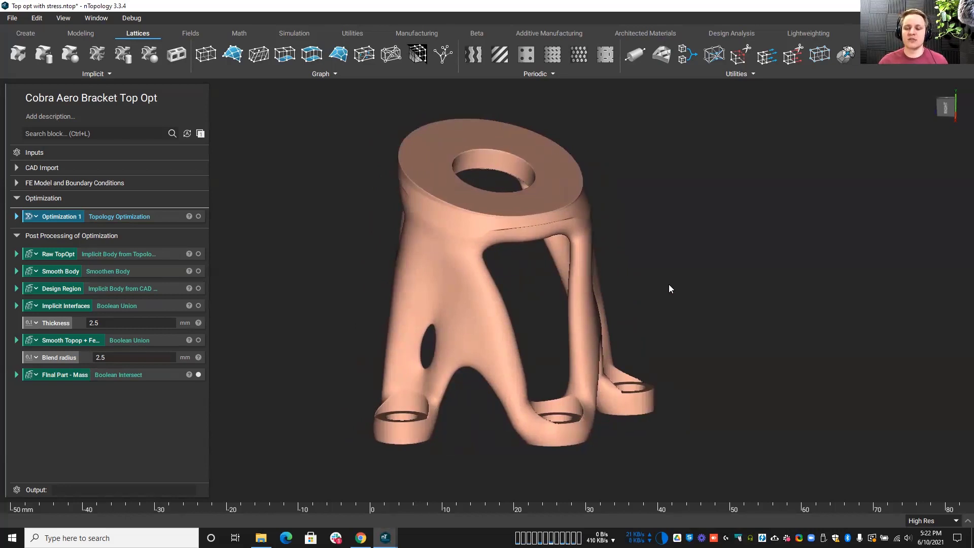
{"action": "scroll", "coordinate": [659, 223], "scroll_direction": "up", "scroll_amount": 1}
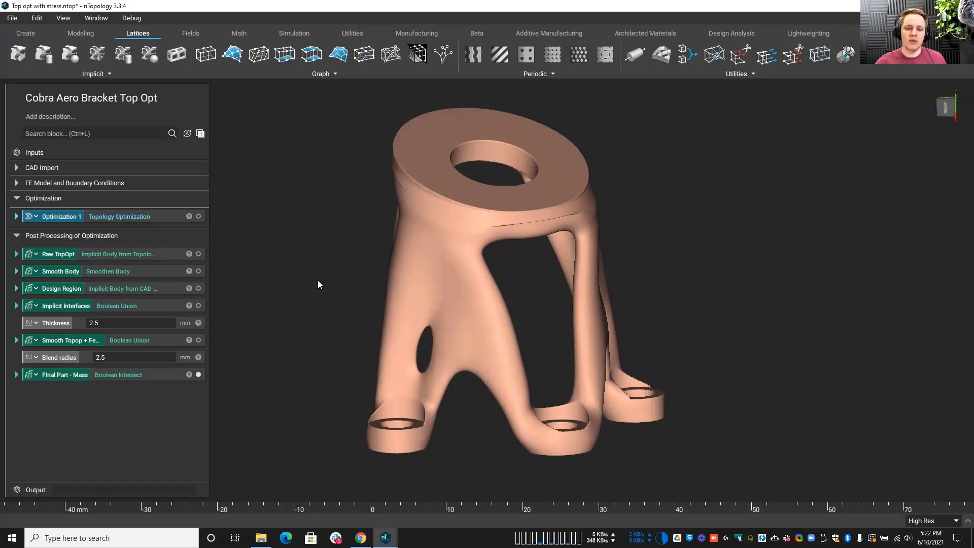
{"action": "mouse_move", "coordinate": [310, 358]}
{"action": "right_mouse_down"}
{"action": "mouse_move", "coordinate": [378, 301]}
{"action": "mouse_move", "coordinate": [419, 326]}
{"action": "mouse_move", "coordinate": [615, 342]}
{"action": "mouse_move", "coordinate": [394, 311]}
{"action": "mouse_move", "coordinate": [323, 355]}
{"action": "mouse_move", "coordinate": [290, 357]}
{"action": "mouse_move", "coordinate": [307, 363]}
{"action": "right_mouse_up"}
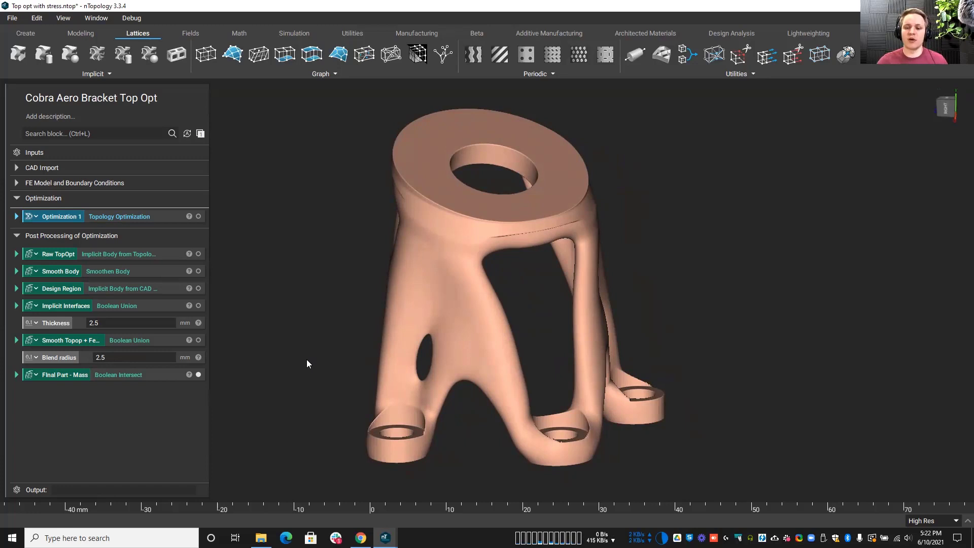
{"action": "left_click", "coordinate": [198, 374]}
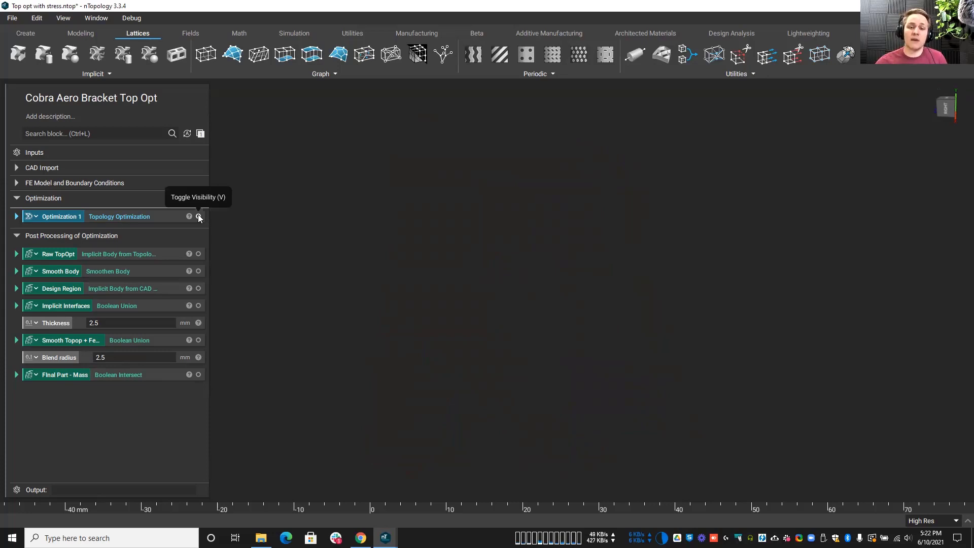
{"action": "left_click", "coordinate": [198, 217]}
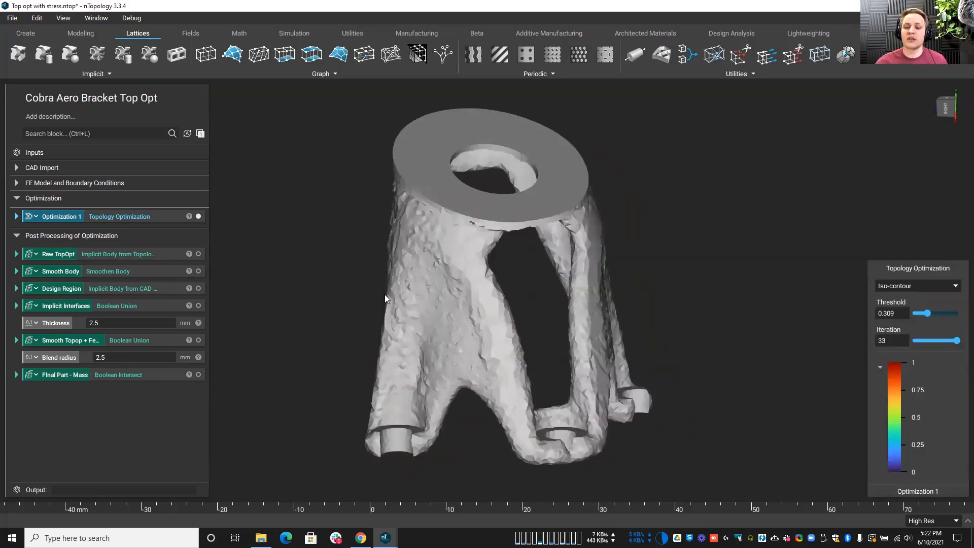
Orbit, pan and zoom to inspect the iso-contour's upper ring and side opening
{"action": "scroll", "coordinate": [342, 316], "scroll_direction": "down", "scroll_amount": 2}
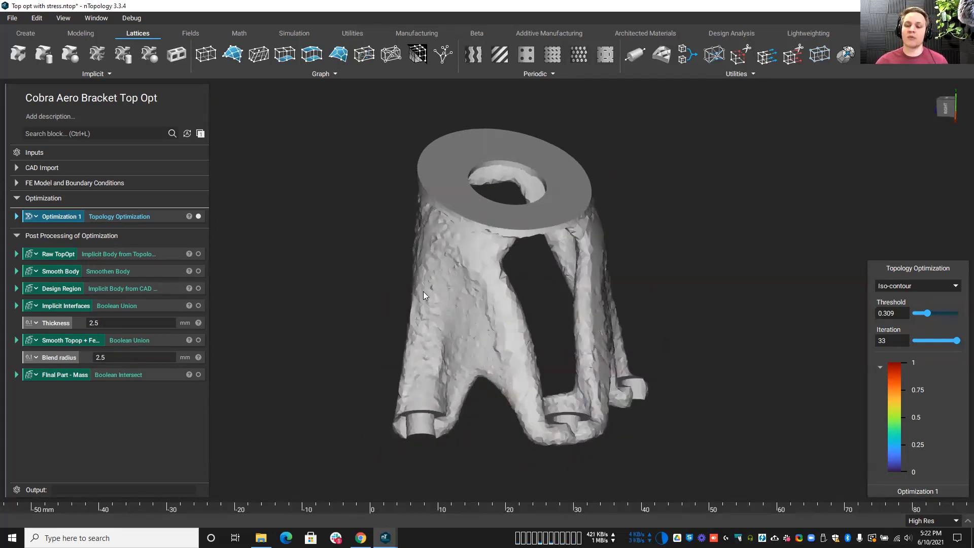
{"action": "scroll", "coordinate": [429, 303], "scroll_direction": "up", "scroll_amount": 3}
{"action": "right_click_drag", "start_coordinate": [478, 231], "coordinate": [503, 313]}
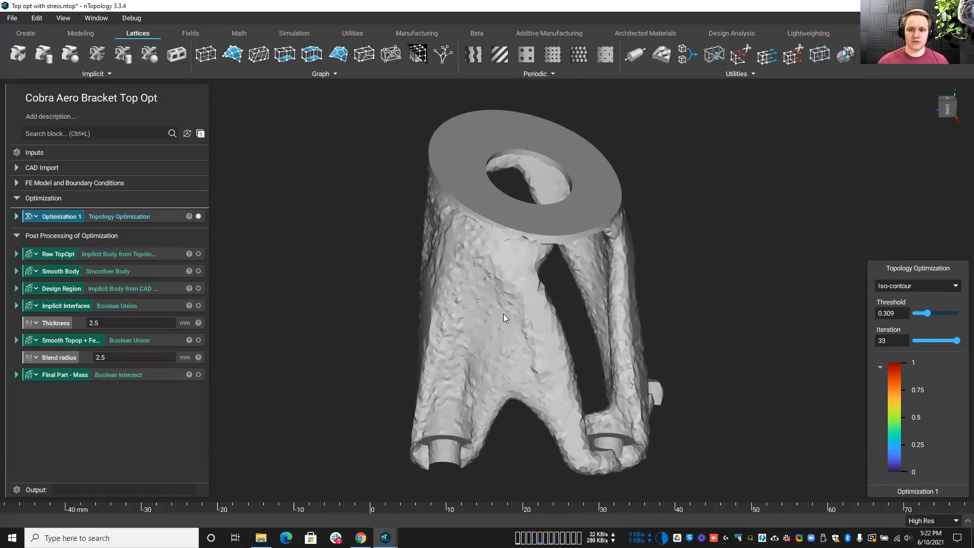
{"action": "middle_click_drag", "start_coordinate": [503, 317], "coordinate": [528, 223]}
{"action": "middle_click_drag", "start_coordinate": [446, 339], "coordinate": [444, 360]}
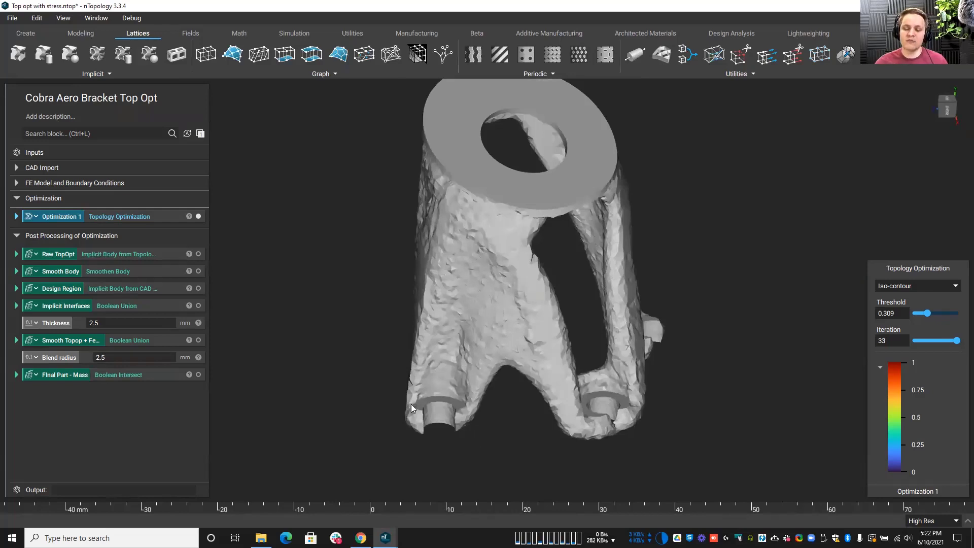
{"action": "right_click_drag", "start_coordinate": [438, 404], "coordinate": [460, 357]}
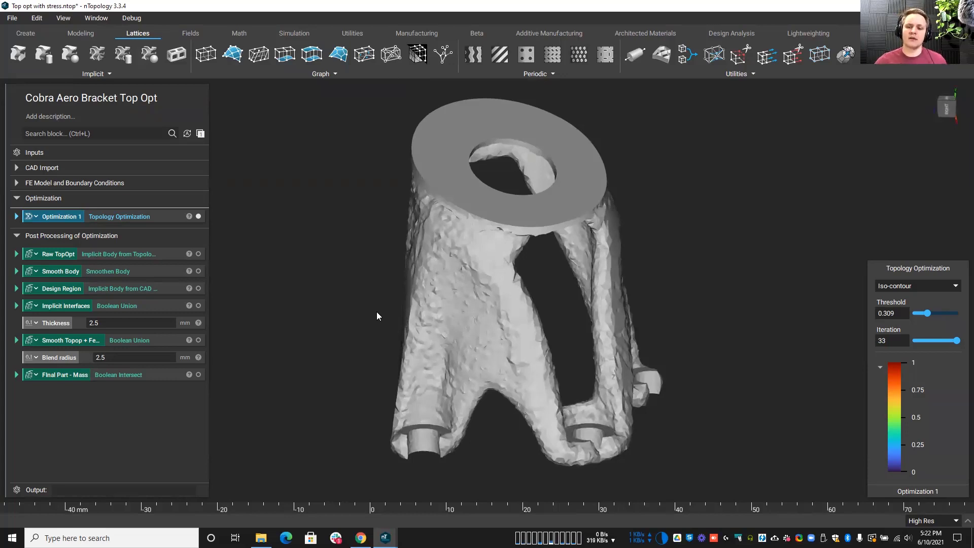
{"action": "scroll", "coordinate": [374, 316], "scroll_direction": "up", "scroll_amount": 2}
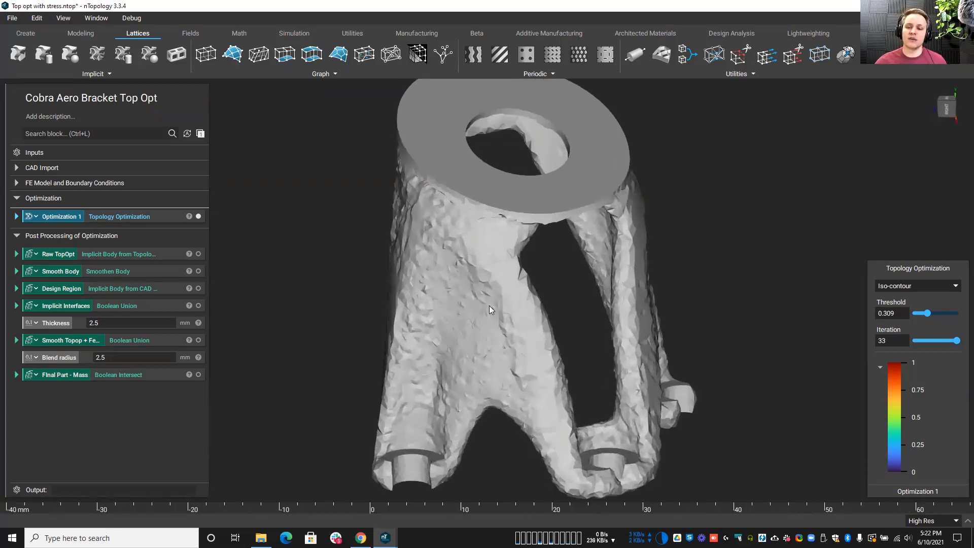
{"action": "scroll", "coordinate": [488, 302], "scroll_direction": "down", "scroll_amount": 2}
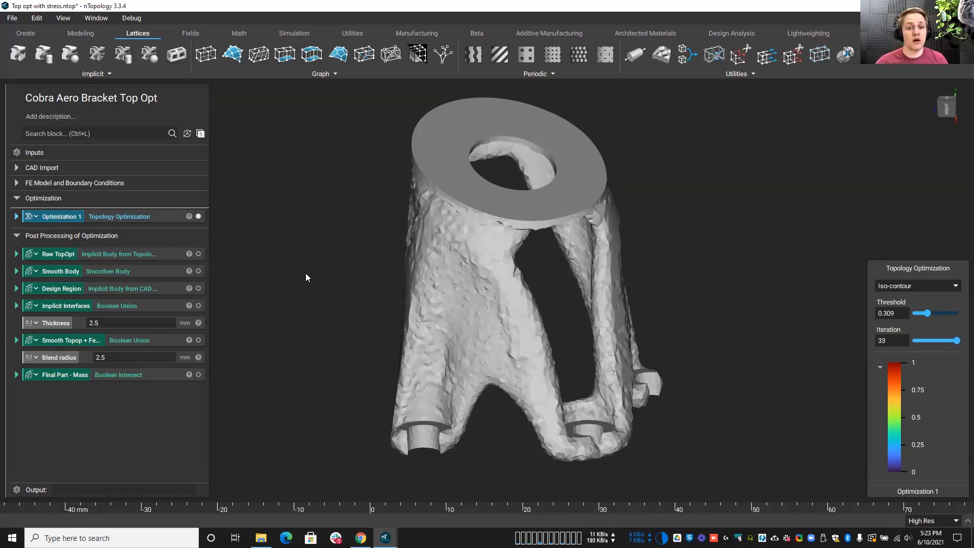
Swap Optimization 1 for the Raw TopOpt body and expand Smooth Body (0.8 mm grid, 3 iterations)
{"action": "left_click", "coordinate": [198, 216]}
{"action": "left_click", "coordinate": [198, 254]}
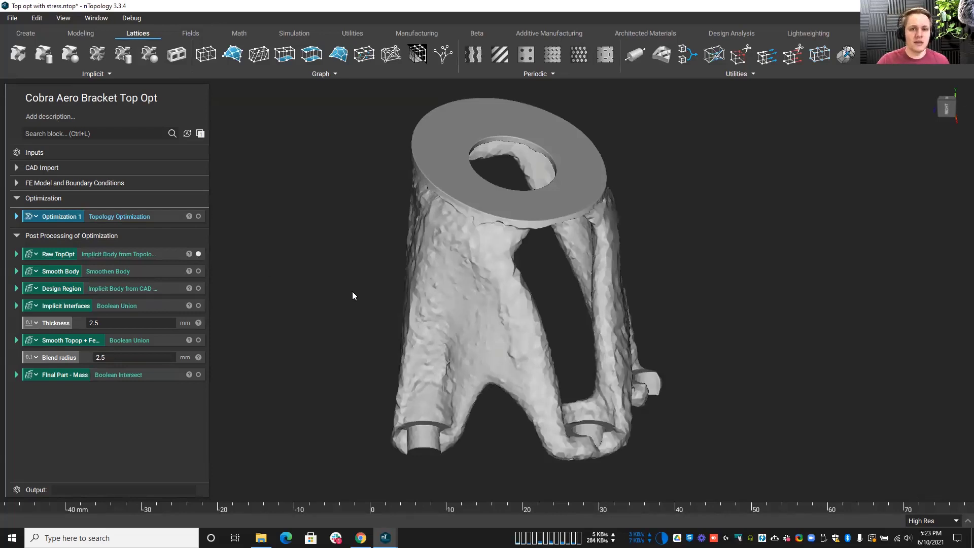
{"action": "left_click", "coordinate": [16, 270]}
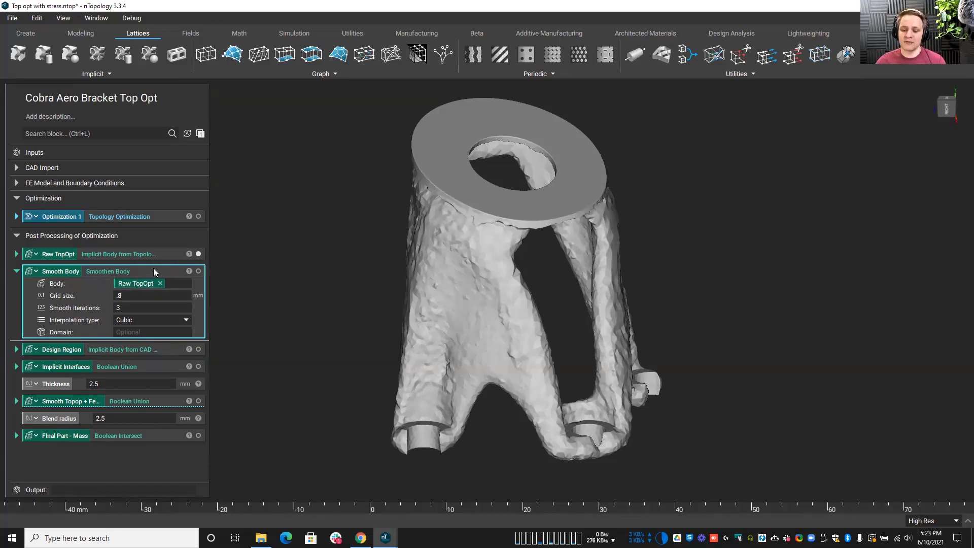
Show Smooth Body and Implicit Interfaces, then isolate the Final Part - Mass bracket
{"action": "left_click", "coordinate": [198, 271]}
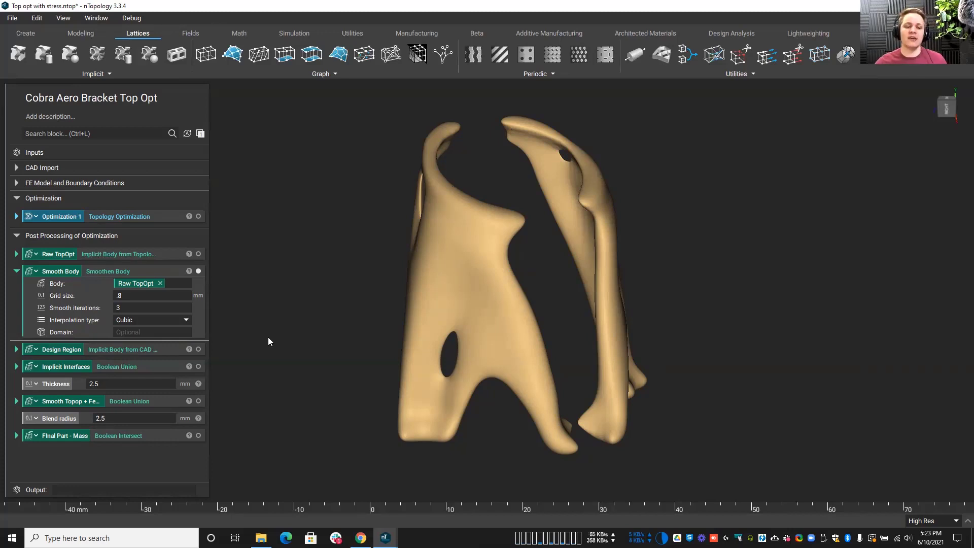
{"action": "left_click", "coordinate": [199, 366]}
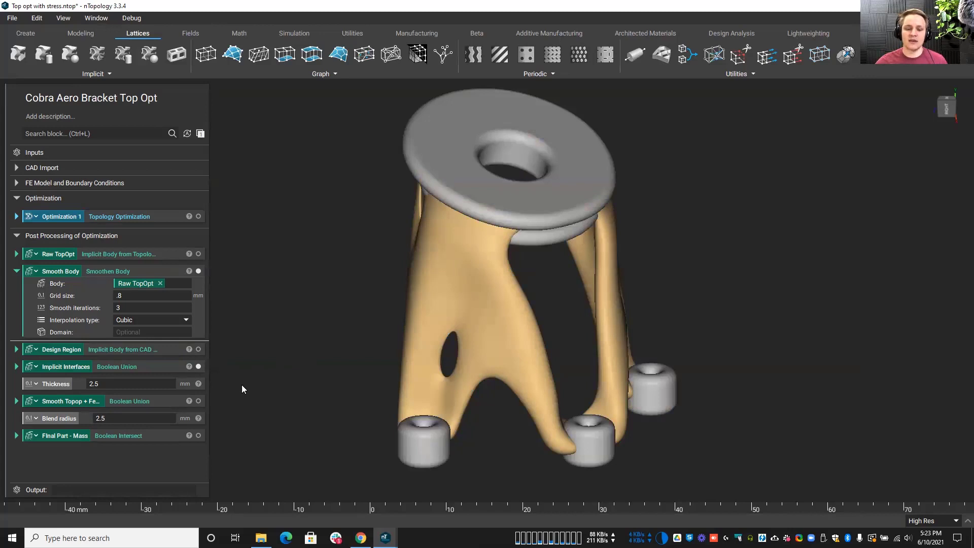
{"action": "left_click", "coordinate": [157, 434]}
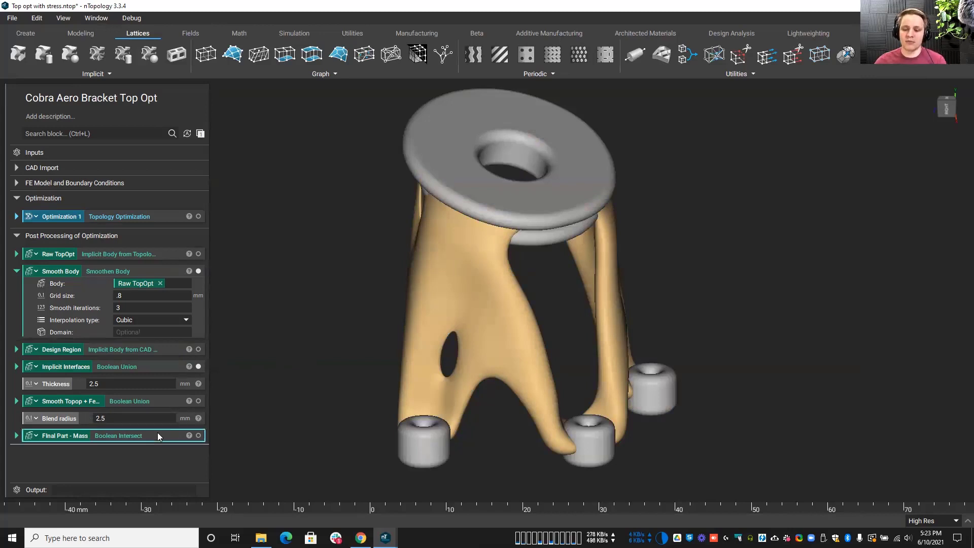
{"action": "key", "text": "space"}
{"action": "left_click", "coordinate": [324, 390]}
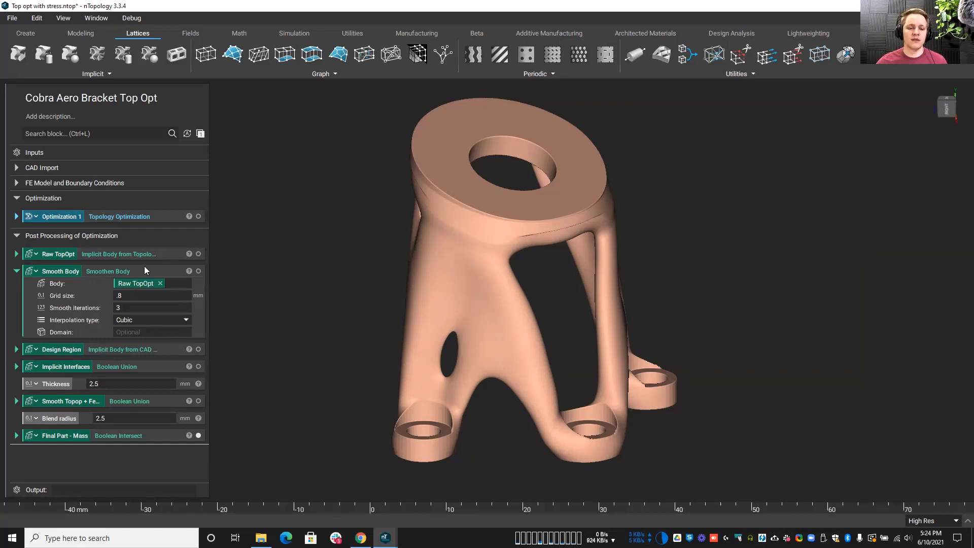
Set the Smooth Body grid size to .6 and show the rebuilt Final Part - Mass bracket
{"action": "left_click", "coordinate": [108, 272]}
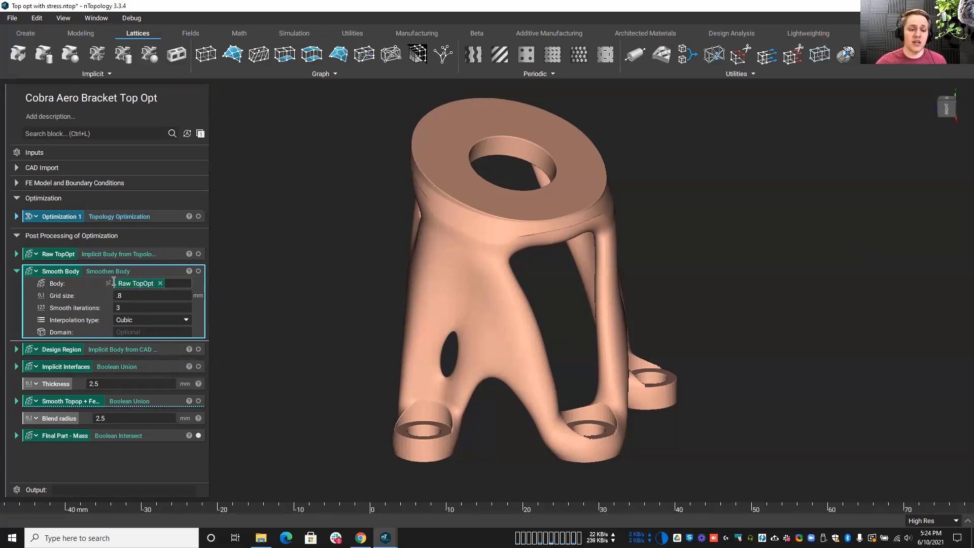
{"action": "left_click", "coordinate": [133, 296]}
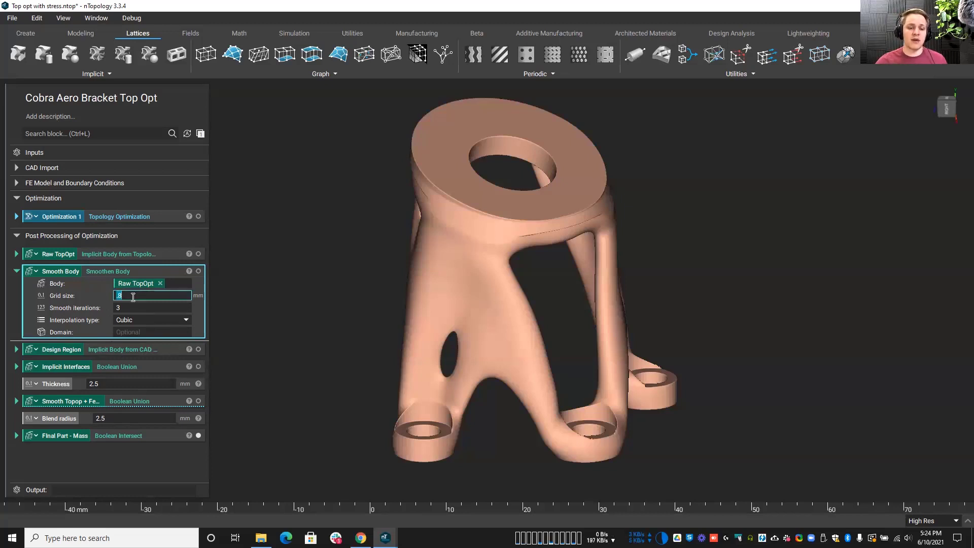
{"action": "type", "text": ".6"}
{"action": "key", "text": "Return"}
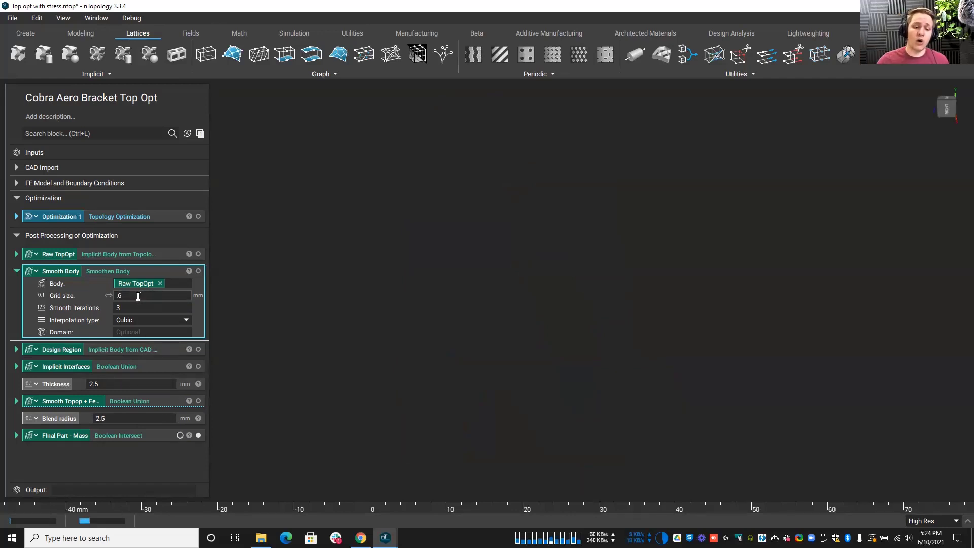
{"action": "left_click", "coordinate": [198, 435]}
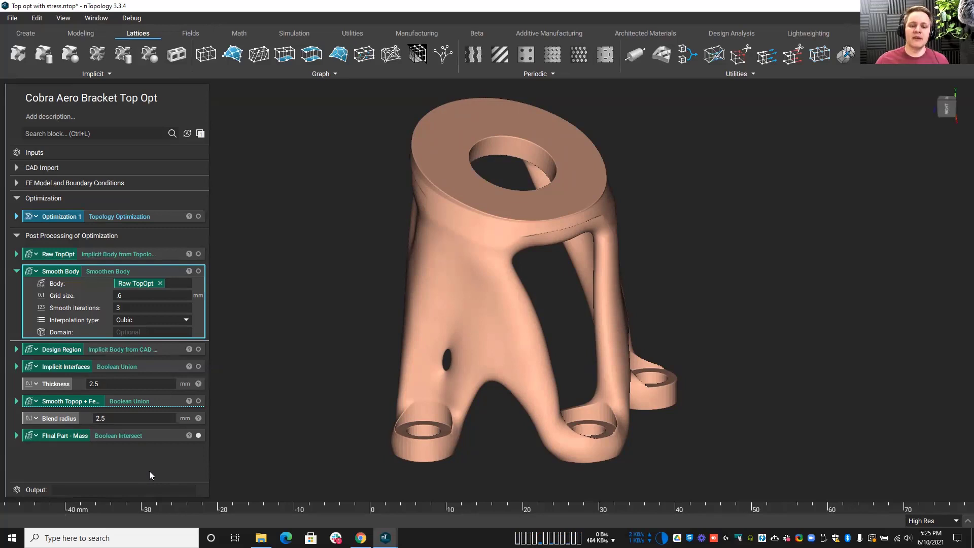
{"action": "right_click_drag", "start_coordinate": [345, 381], "coordinate": [353, 345]}
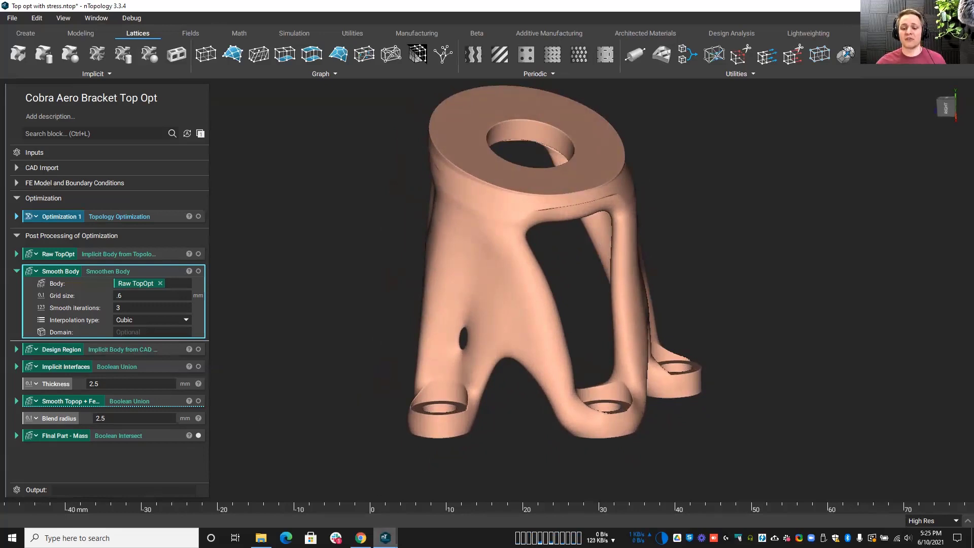
Switch to the RobotArm.ntop window and orbit out on the robot arm
{"action": "mouse_move", "coordinate": [385, 538]}
{"action": "left_click", "coordinate": [304, 475]}
{"action": "right_click_drag", "start_coordinate": [305, 475], "coordinate": [348, 364]}
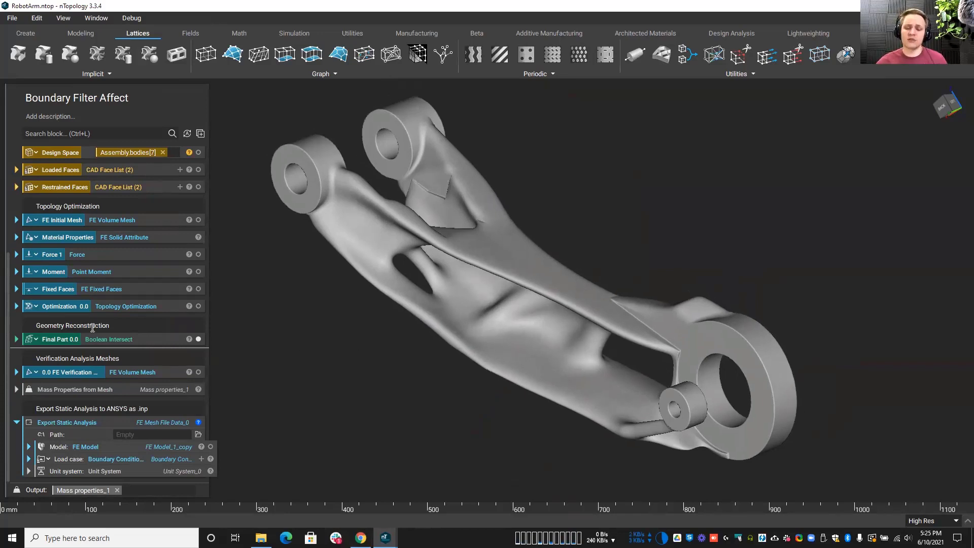
Show the 0.0 FE Verification mesh instead of the final part, then switch to the workflow slides
{"action": "left_click", "coordinate": [176, 372]}
{"action": "key", "text": "ctrl+h"}
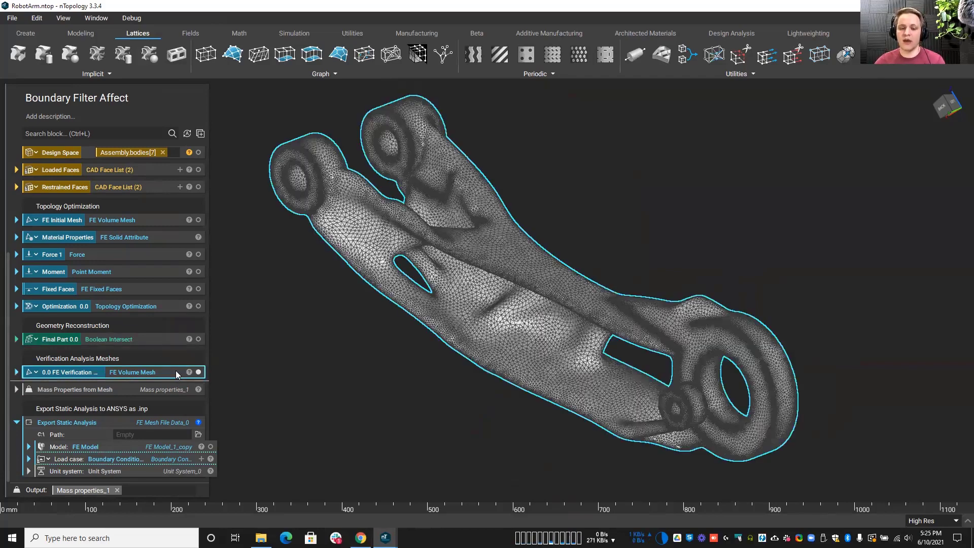
{"action": "left_click", "coordinate": [292, 378]}
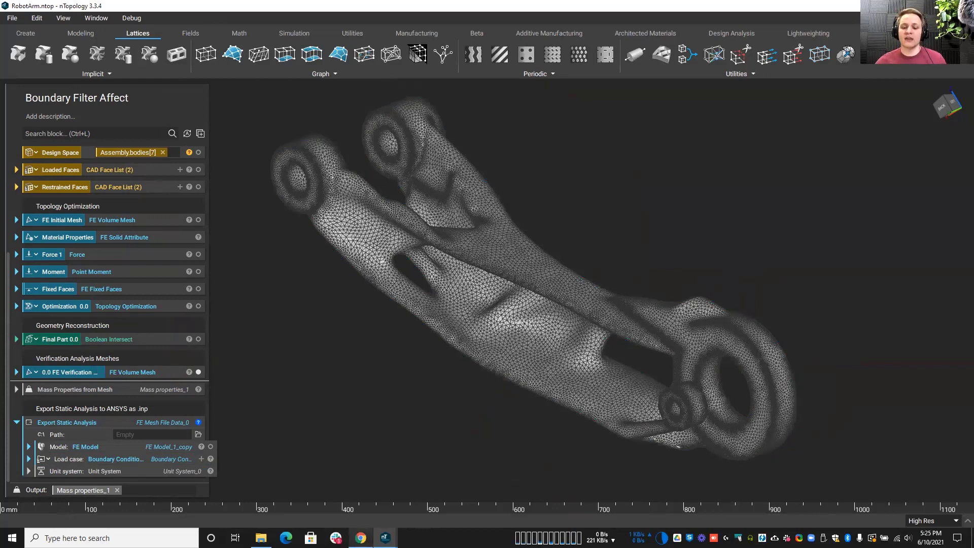
{"action": "left_click", "coordinate": [360, 537]}
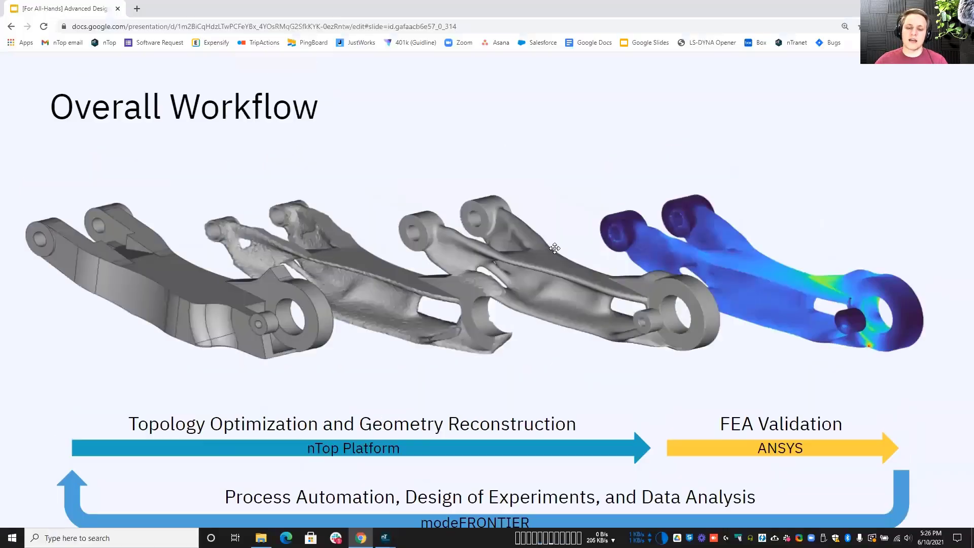
Present slide 8 (Overall Workflow) full-screen, then Alt+Tab back to the RobotArm project
{"action": "scroll", "coordinate": [66, 305], "scroll_direction": "down", "scroll_amount": 5}
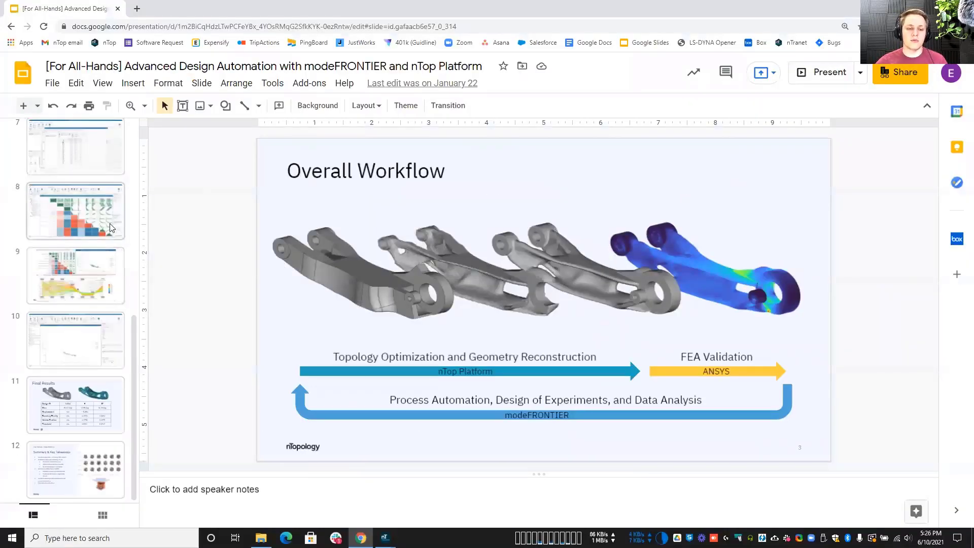
{"action": "left_click", "coordinate": [75, 210]}
{"action": "left_click", "coordinate": [829, 72]}
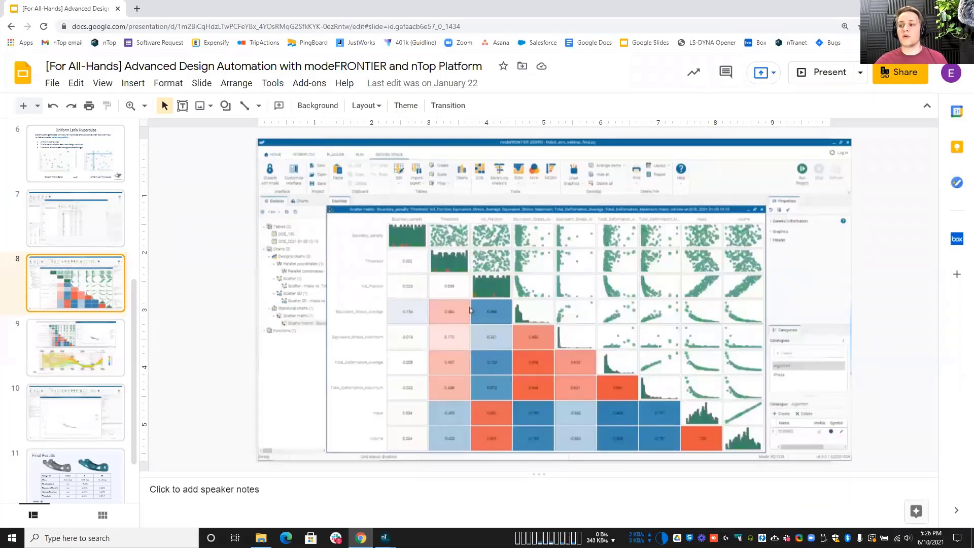
{"action": "key", "text": "alt+Tab"}
Replace the FE Verification mesh with the Final Part, then switch to the blue 'Top opt with stress' bracket
{"action": "left_click", "coordinate": [198, 371]}
{"action": "left_click", "coordinate": [199, 339]}
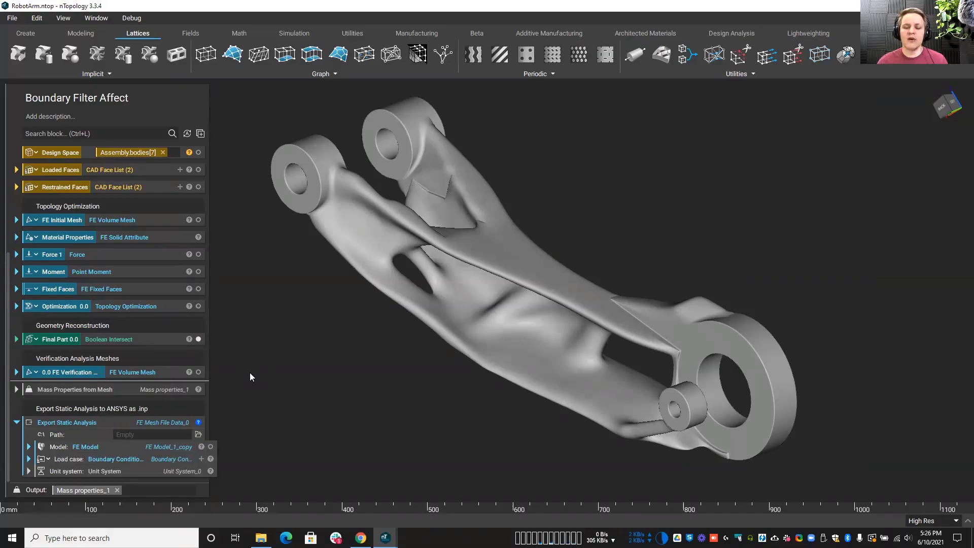
{"action": "mouse_move", "coordinate": [385, 537]}
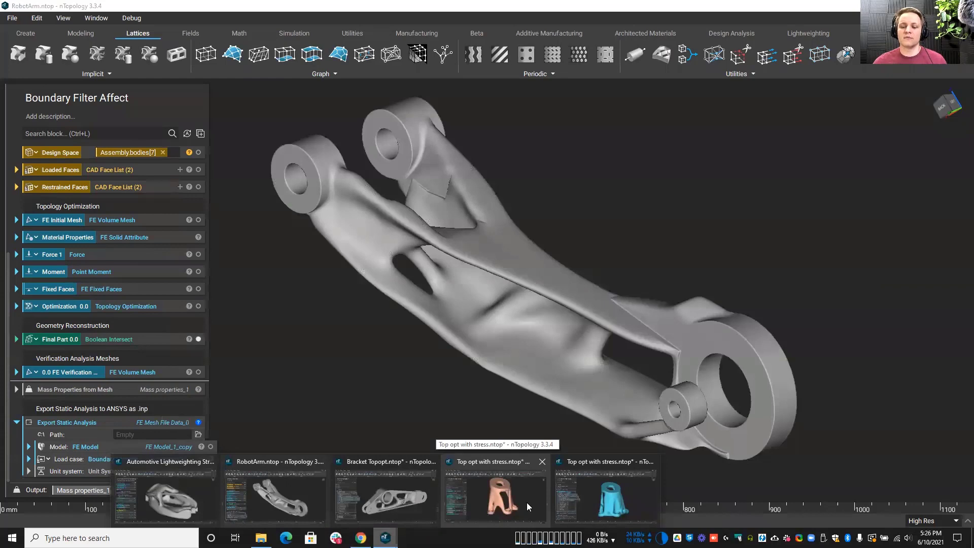
{"action": "left_click", "coordinate": [556, 493]}
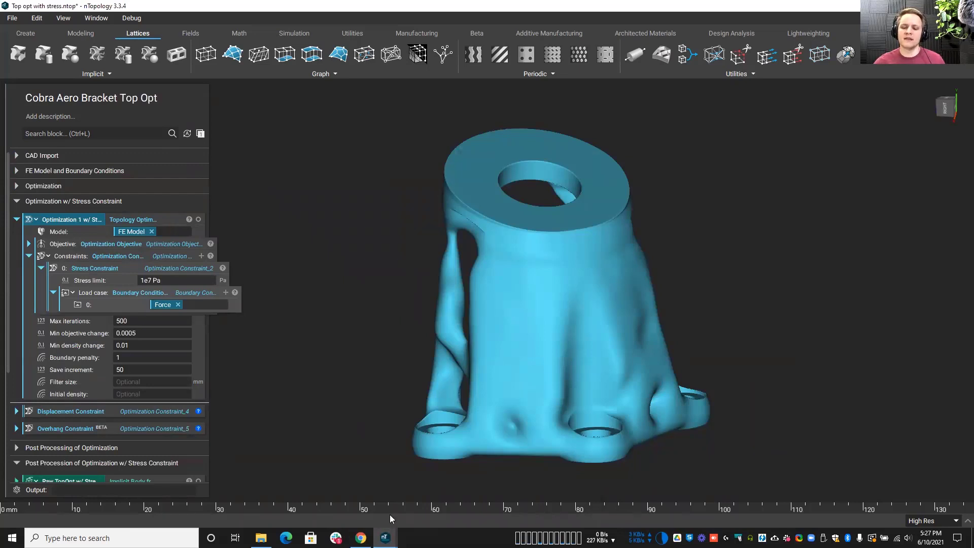
Switch to the pink bracket project and select Optimization 1's first Structural Compliance response
{"action": "mouse_move", "coordinate": [384, 538]}
{"action": "left_click", "coordinate": [477, 502]}
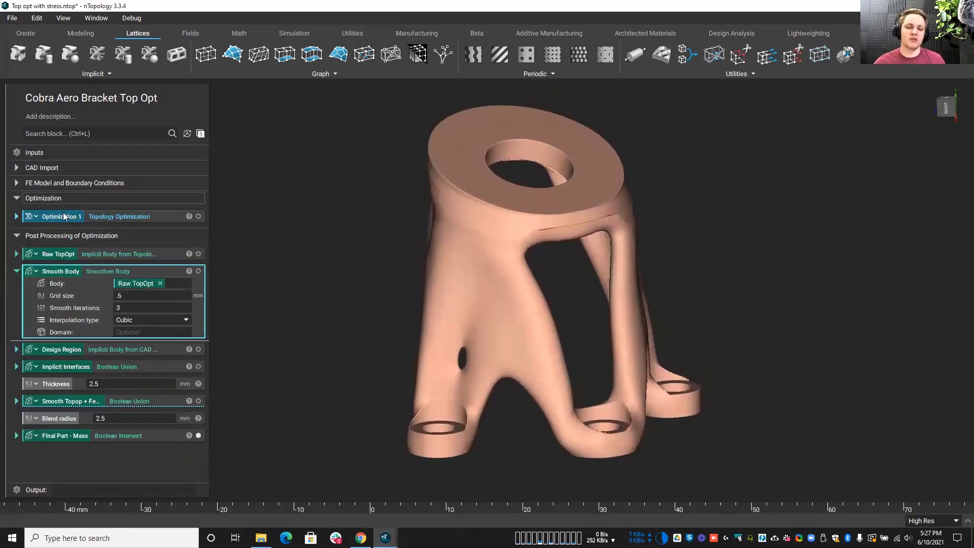
{"action": "left_click", "coordinate": [16, 216]}
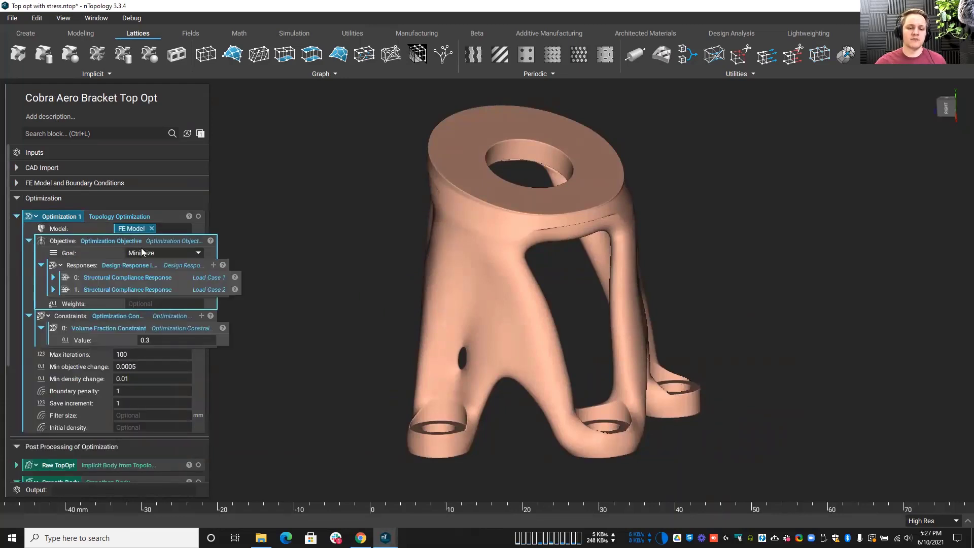
{"action": "left_click", "coordinate": [159, 277]}
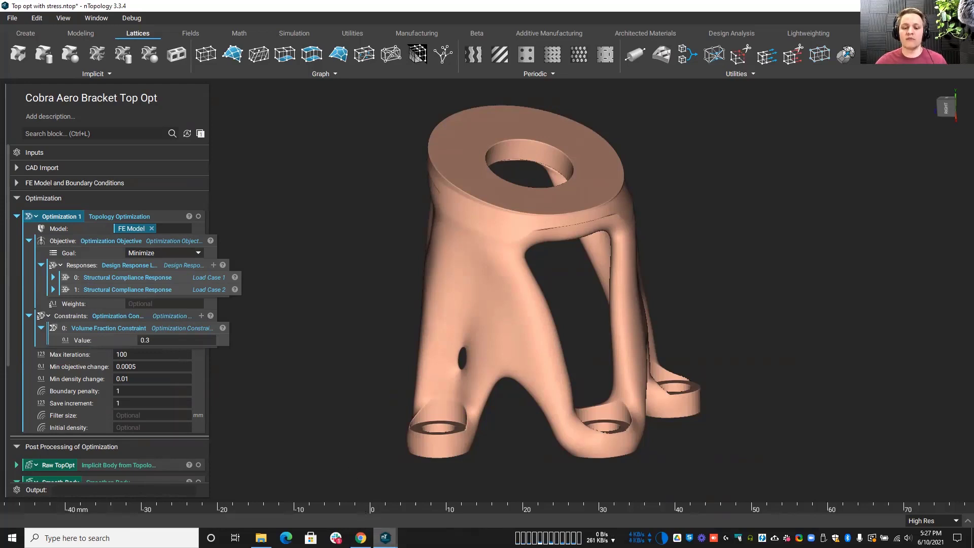
{"action": "mouse_move", "coordinate": [385, 538]}
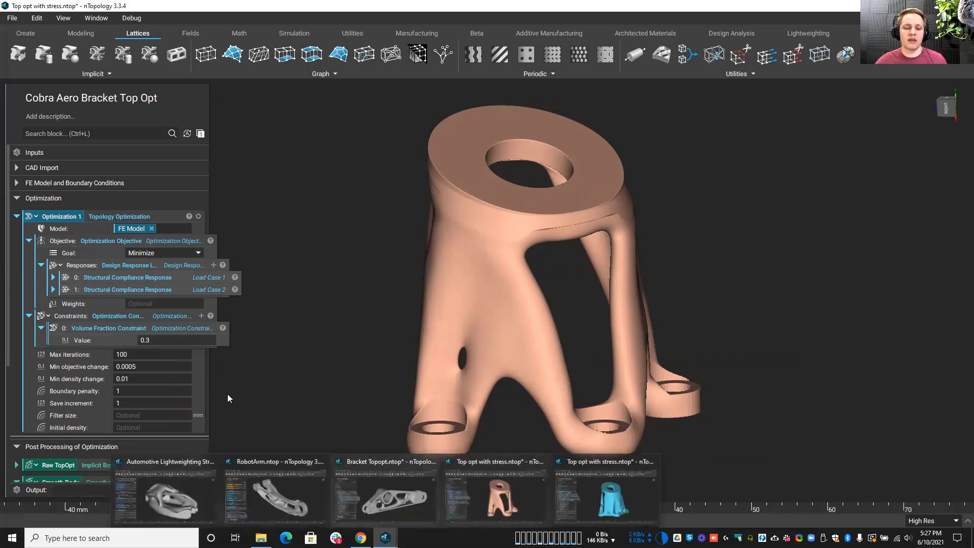
Return to the blue bracket project and select its Stress Constraint block (1e7 Pa limit)
{"action": "left_click", "coordinate": [593, 505]}
{"action": "left_click", "coordinate": [139, 272]}
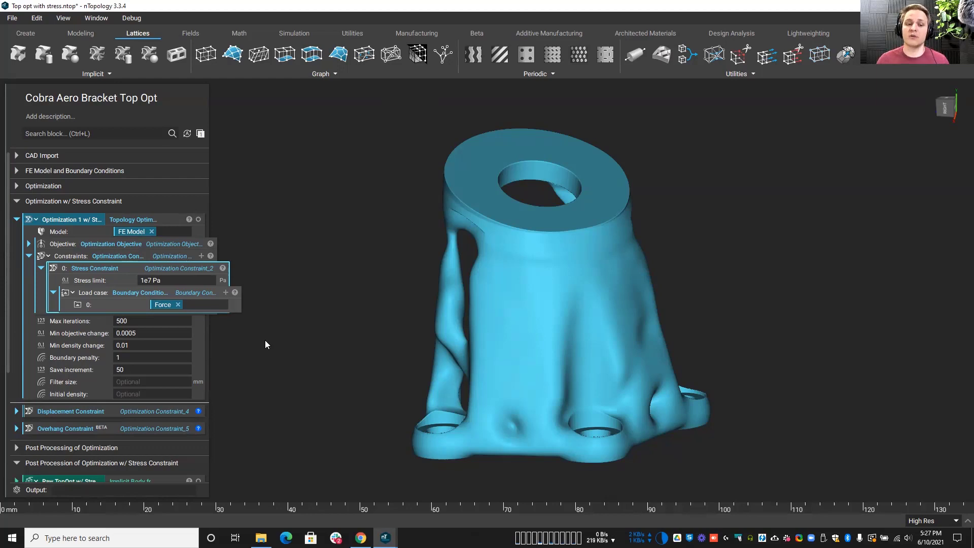
{"action": "left_click", "coordinate": [16, 411]}
{"action": "scroll", "coordinate": [90, 324], "scroll_direction": "down", "scroll_amount": 4}
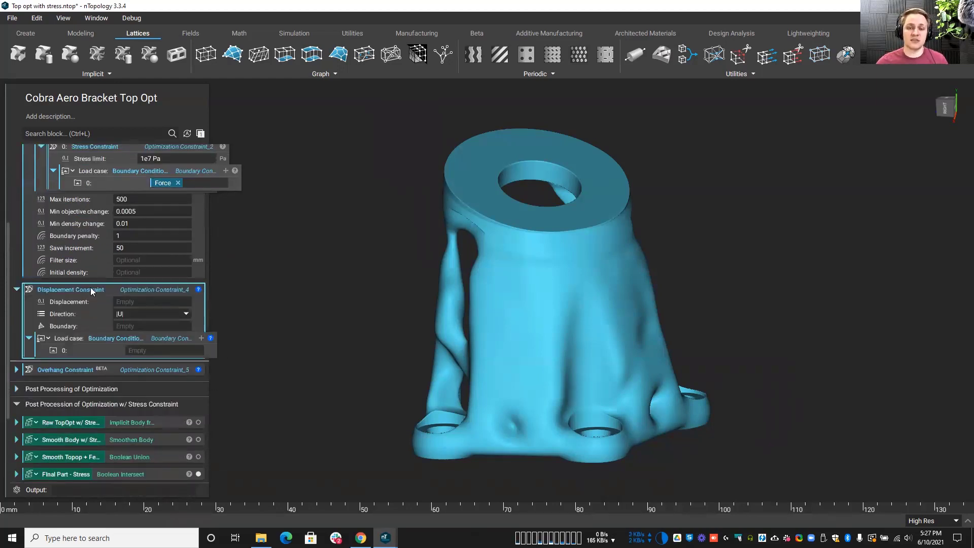
{"action": "left_click", "coordinate": [16, 289]}
{"action": "left_click", "coordinate": [17, 307]}
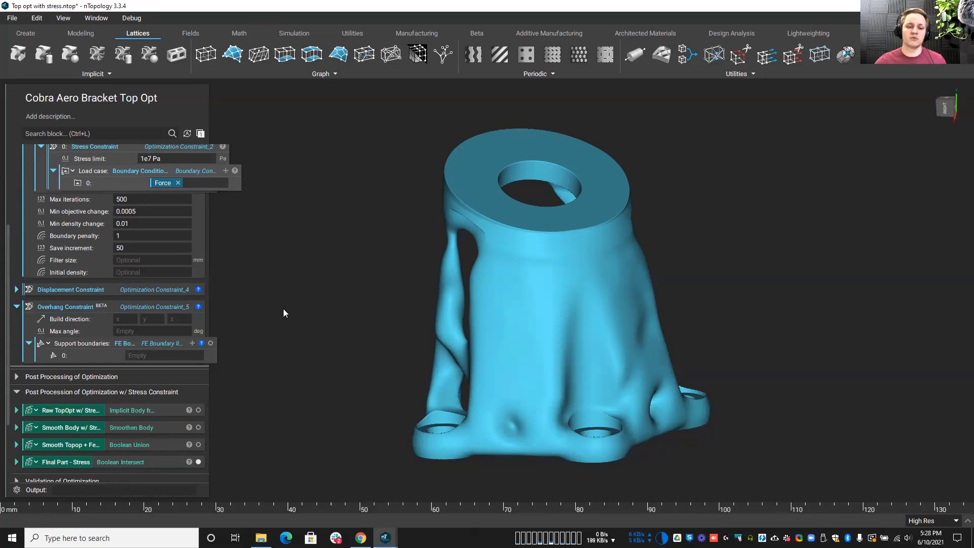
{"action": "left_click", "coordinate": [16, 306]}
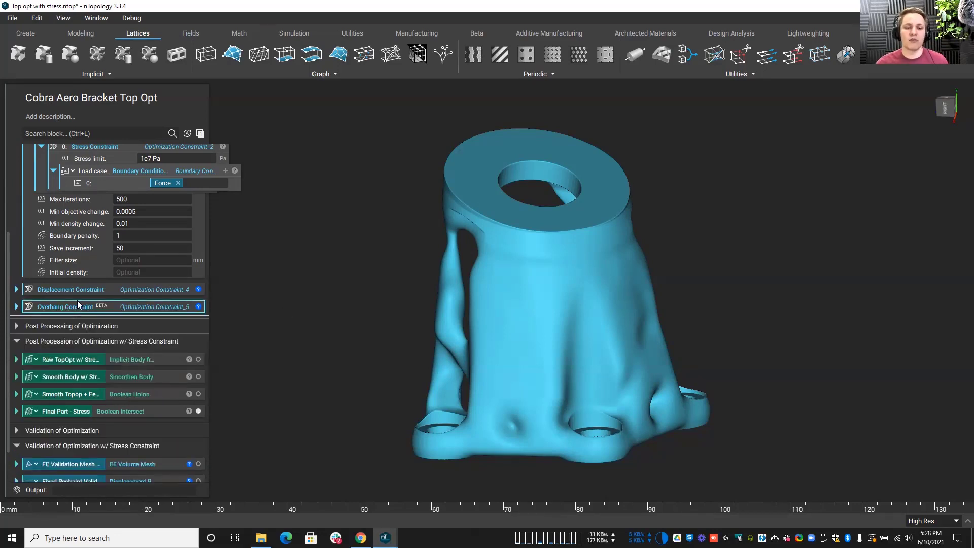
{"action": "scroll", "coordinate": [96, 326], "scroll_direction": "up", "scroll_amount": 3}
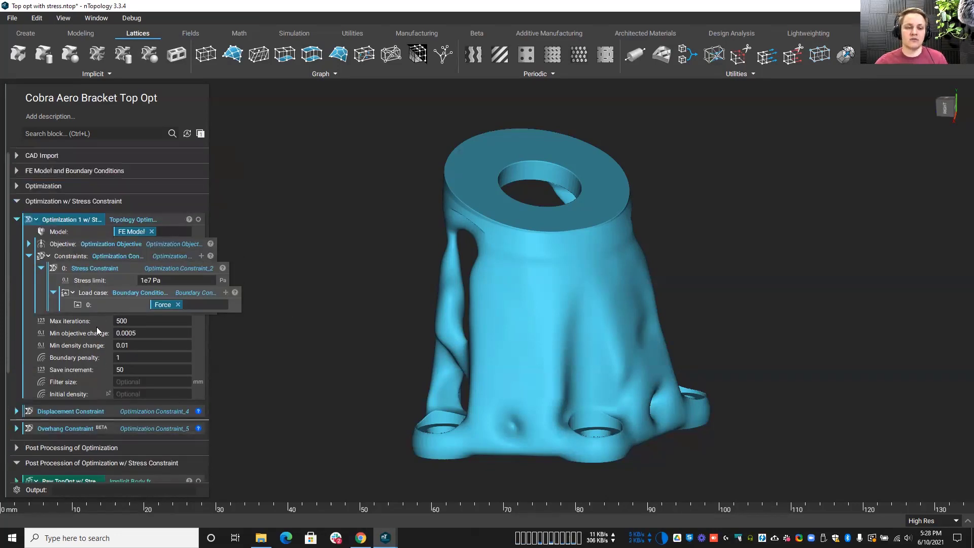
{"action": "scroll", "coordinate": [104, 350], "scroll_direction": "down", "scroll_amount": 2}
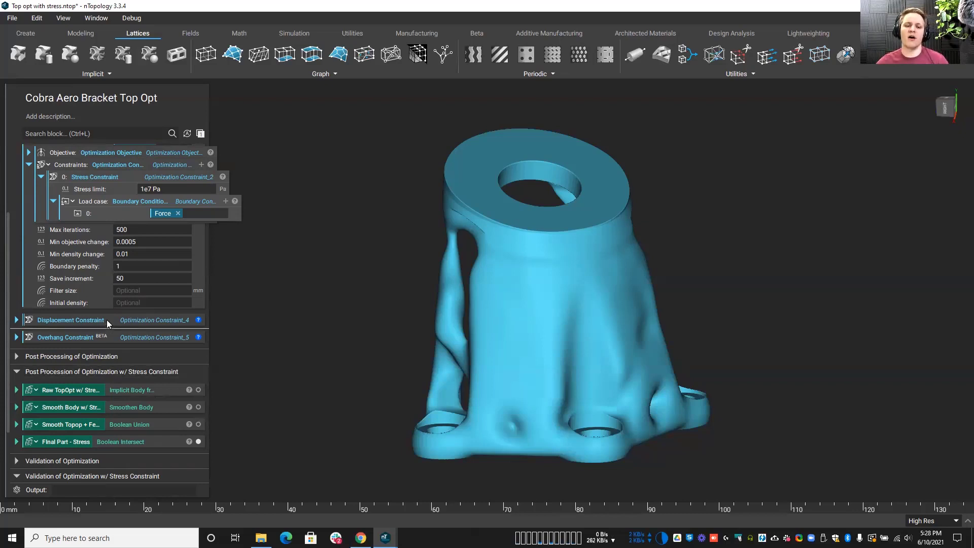
{"action": "scroll", "coordinate": [106, 319], "scroll_direction": "up", "scroll_amount": 1}
{"action": "scroll", "coordinate": [100, 378], "scroll_direction": "up", "scroll_amount": 1}
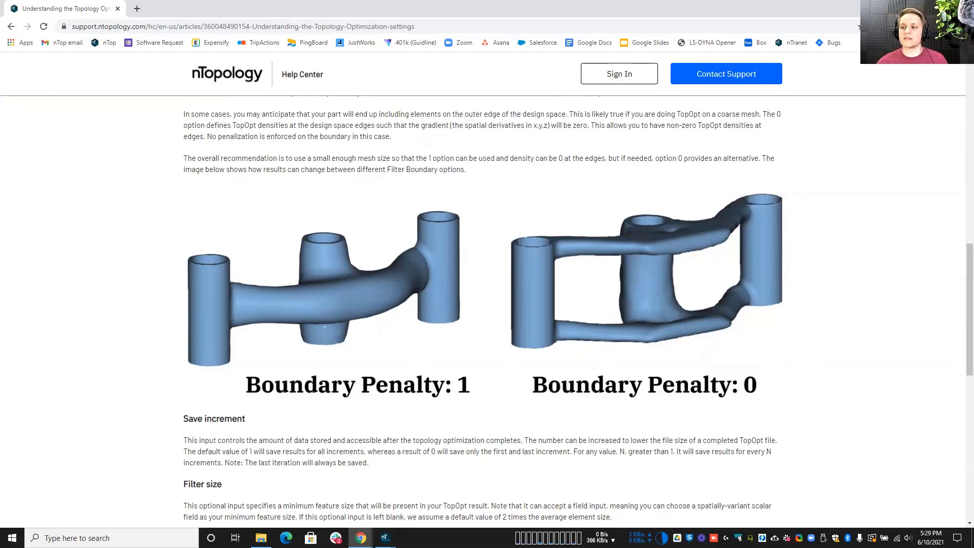
Minimize the Chrome help article to get back to the nTopology bracket
{"action": "left_click", "coordinate": [911, 7]}
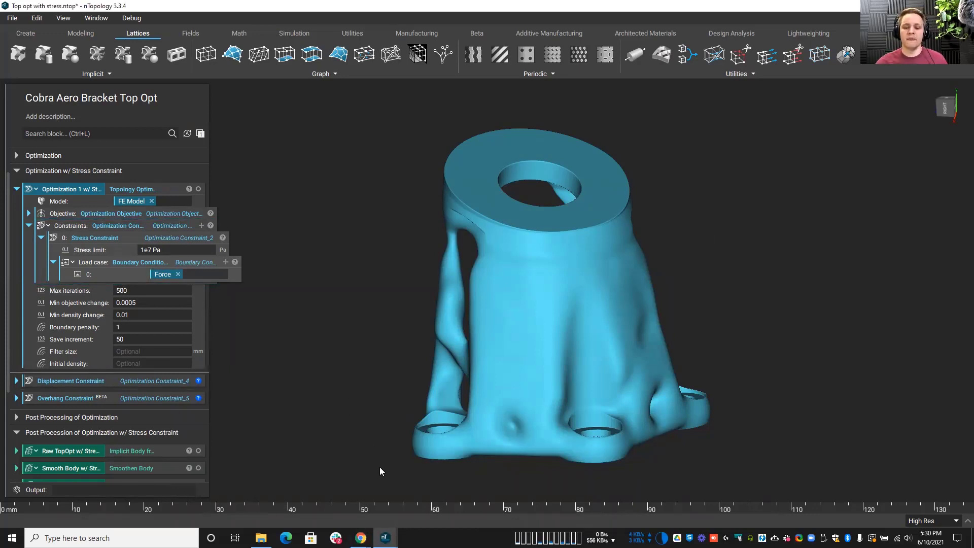
Expand the objective's responses in the current bracket, then collapse both compliance load cases
{"action": "left_click", "coordinate": [29, 213]}
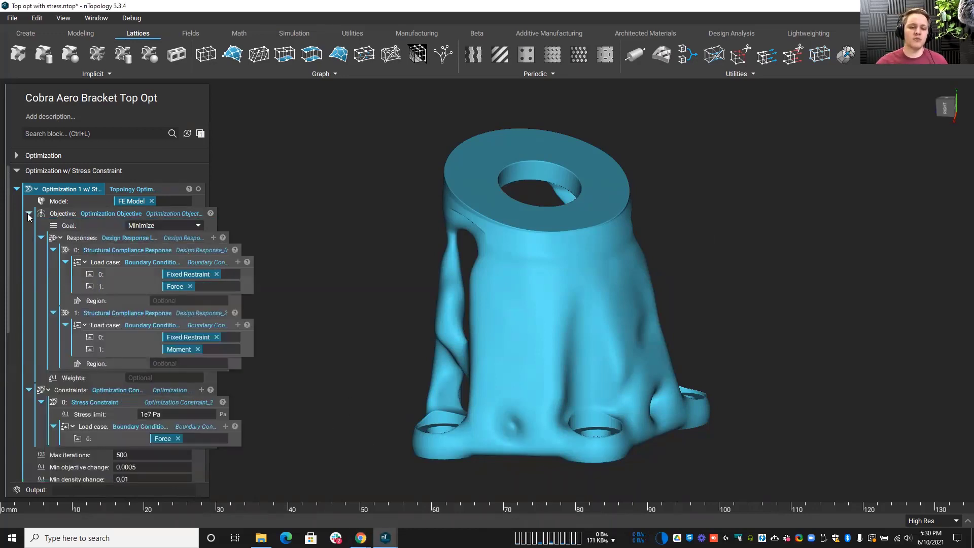
{"action": "left_click", "coordinate": [53, 249]}
{"action": "left_click", "coordinate": [52, 262]}
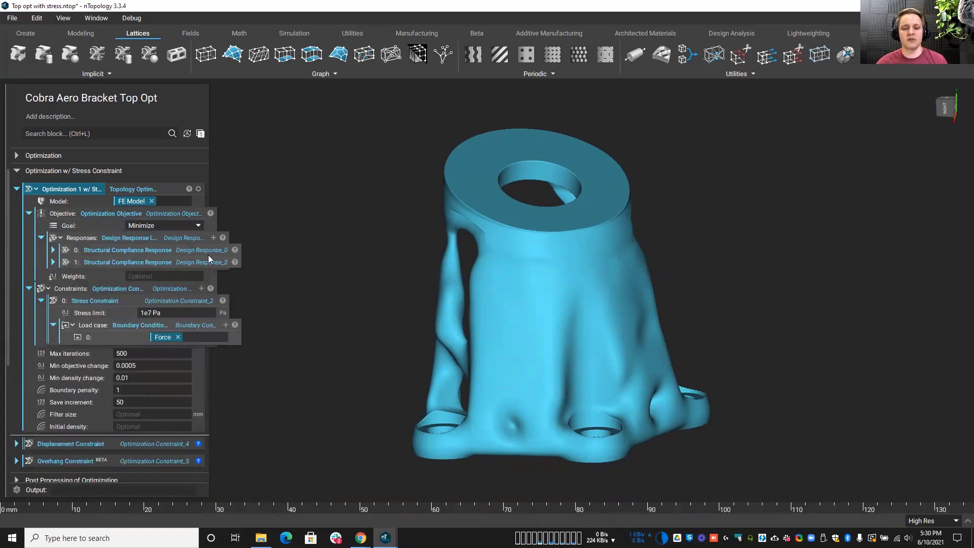
Bring up the pink multi-load-case bracket project and tilt its view slightly
{"action": "mouse_move", "coordinate": [385, 537]}
{"action": "left_click", "coordinate": [510, 489]}
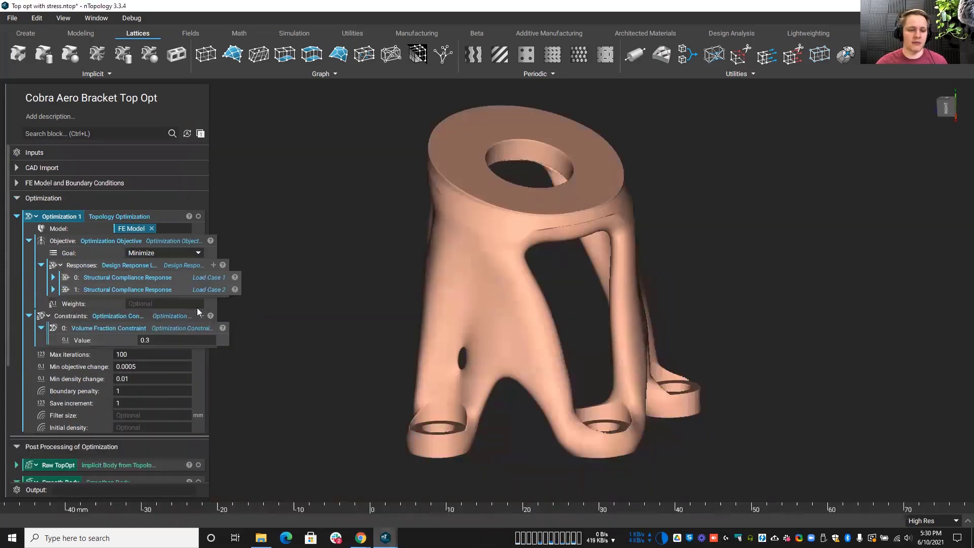
{"action": "right_click_drag", "start_coordinate": [367, 298], "coordinate": [368, 306]}
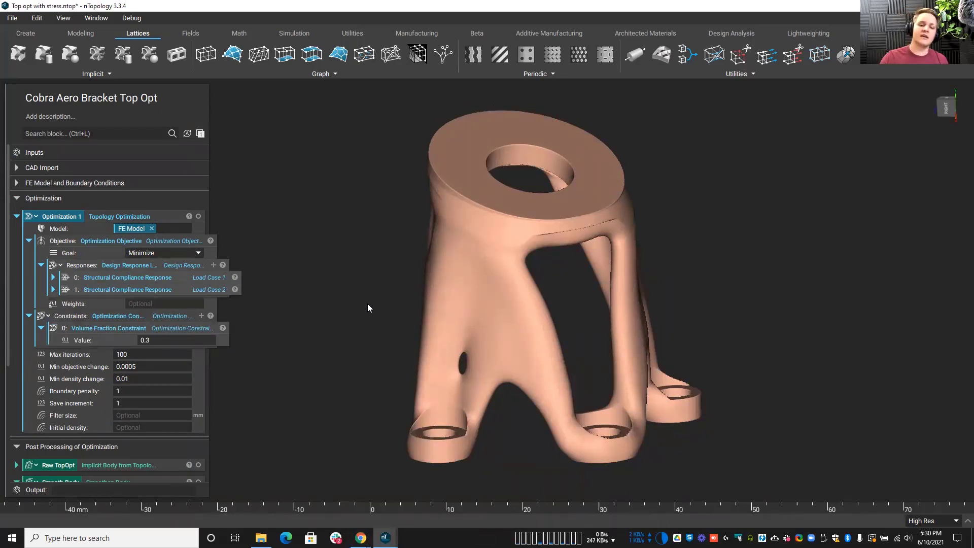
Inspect load case 1 (Fixed Restraint, Force) and load case 2 (Fixed Restraint, Moment), then collapse both
{"action": "left_click", "coordinate": [53, 277]}
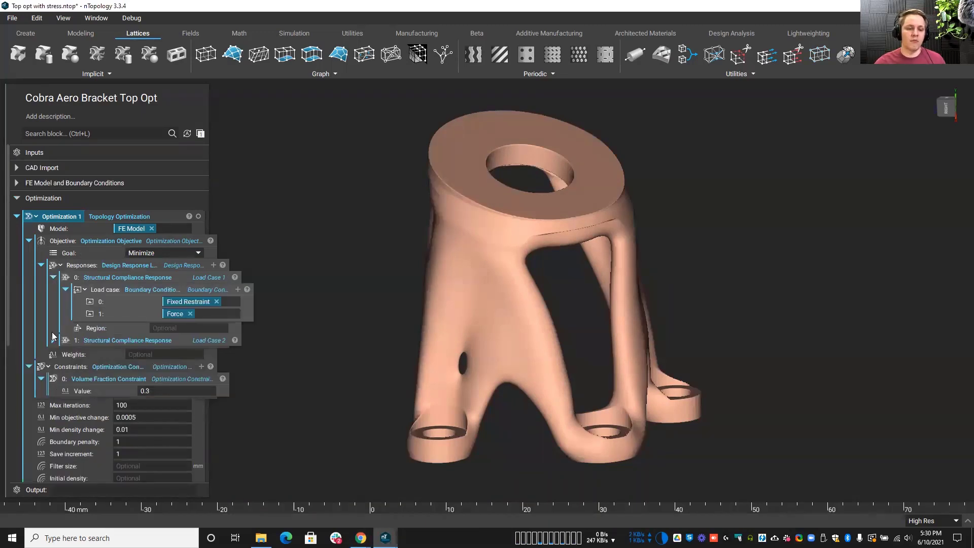
{"action": "left_click", "coordinate": [53, 340]}
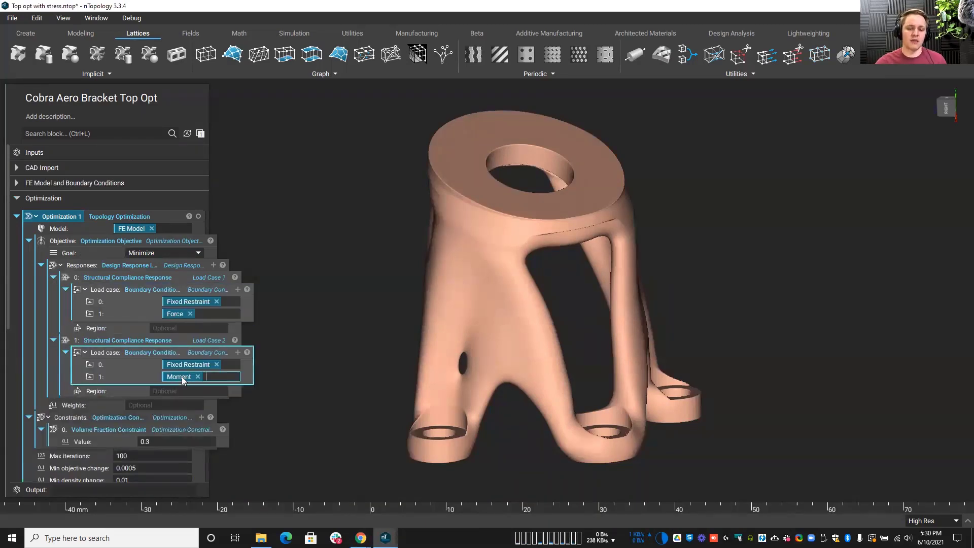
{"action": "left_click", "coordinate": [53, 277]}
{"action": "left_click", "coordinate": [53, 289]}
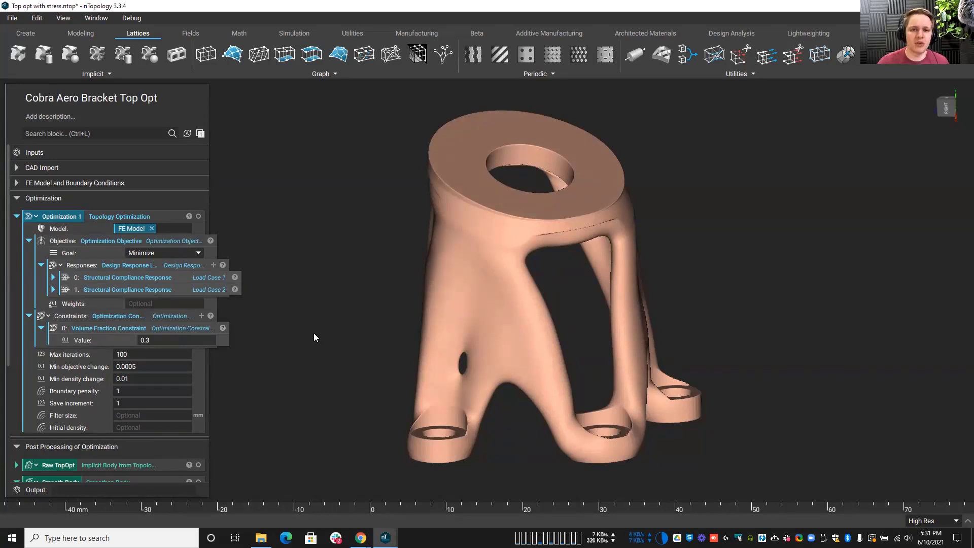
Switch to the Automotive Structural Lightweighting Bracket notebook and rotate its grey bracket slightly
{"action": "mouse_move", "coordinate": [349, 308]}
{"action": "middle_mouse_down"}
{"action": "mouse_move", "coordinate": [360, 321]}
{"action": "mouse_move", "coordinate": [340, 323]}
{"action": "mouse_move", "coordinate": [345, 315]}
{"action": "middle_mouse_up"}
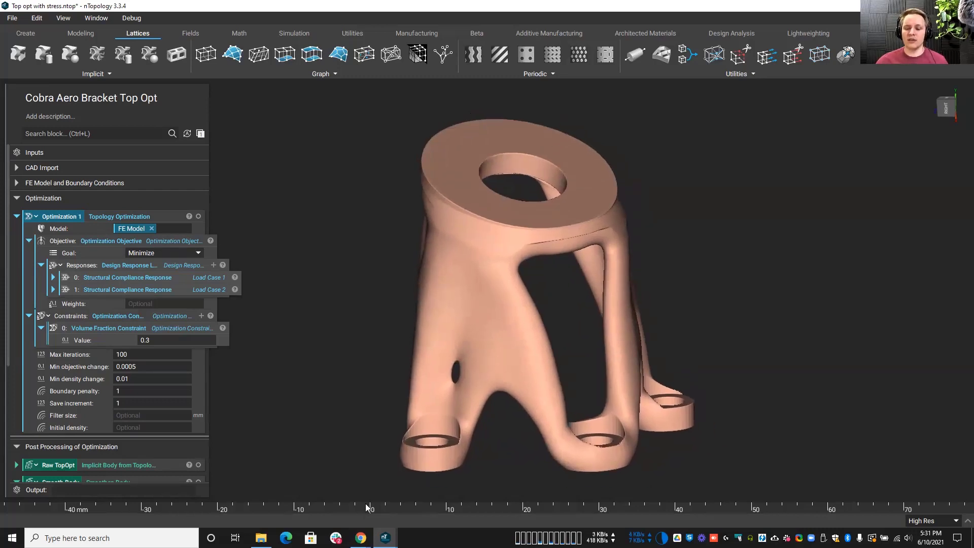
{"action": "middle_click_drag", "start_coordinate": [482, 456], "coordinate": [453, 456]}
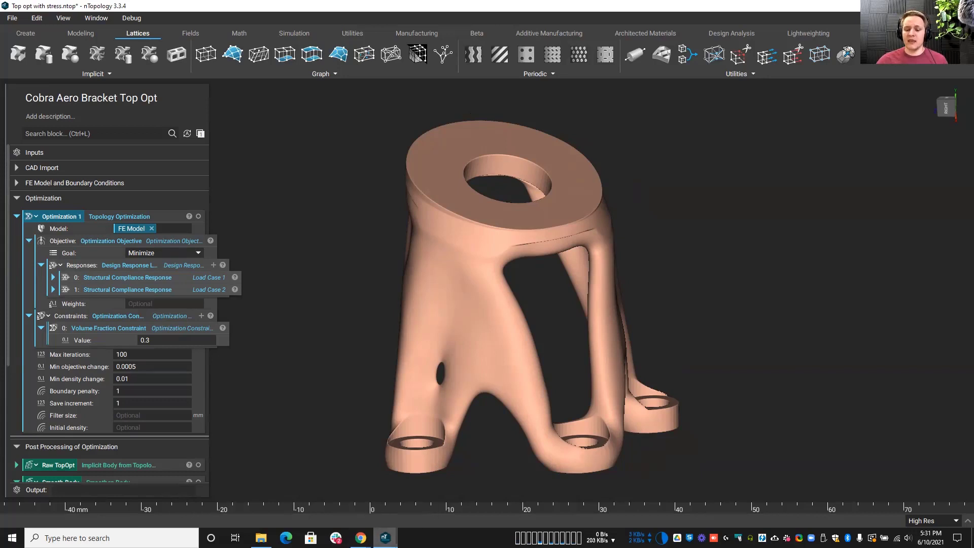
{"action": "mouse_move", "coordinate": [385, 538]}
{"action": "left_click", "coordinate": [249, 501]}
{"action": "right_click_drag", "start_coordinate": [392, 389], "coordinate": [385, 389]}
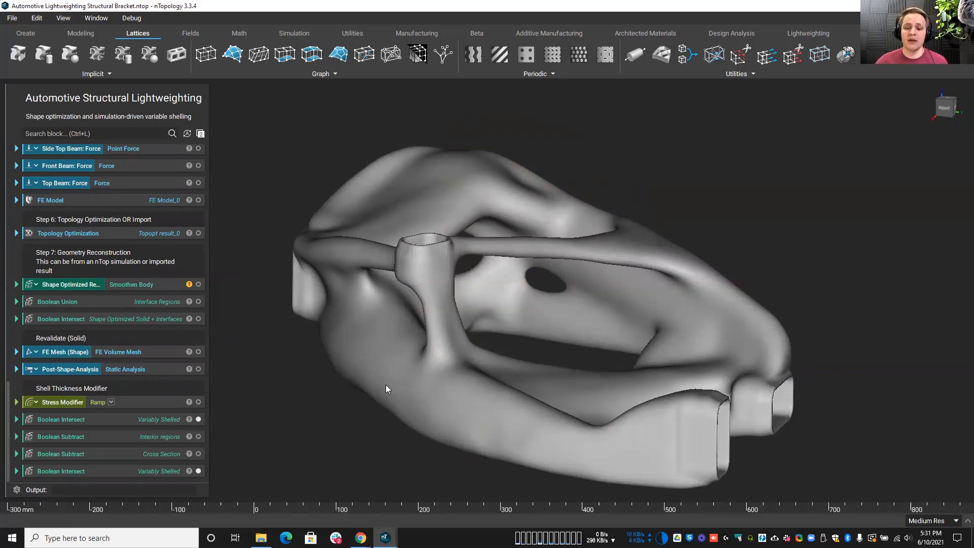
{"action": "right_click_drag", "start_coordinate": [386, 385], "coordinate": [396, 363]}
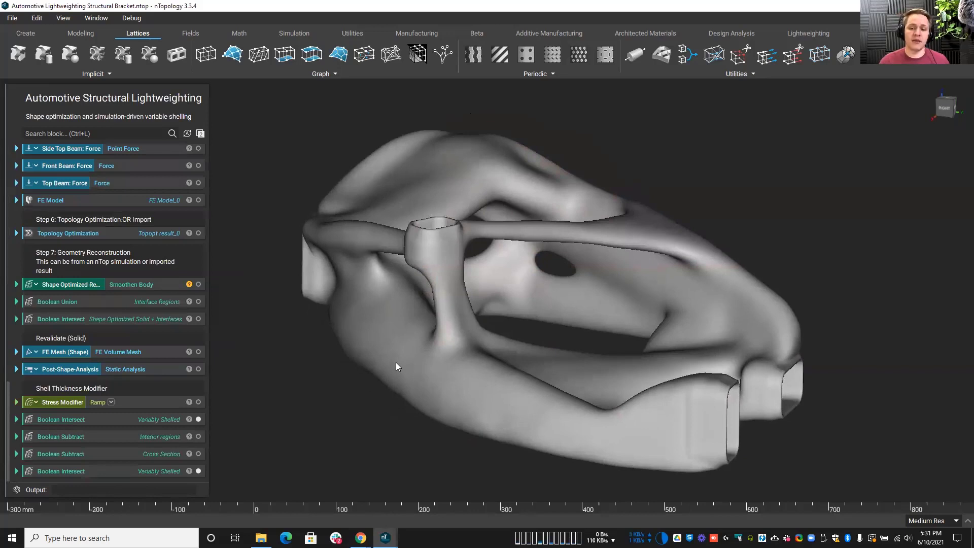